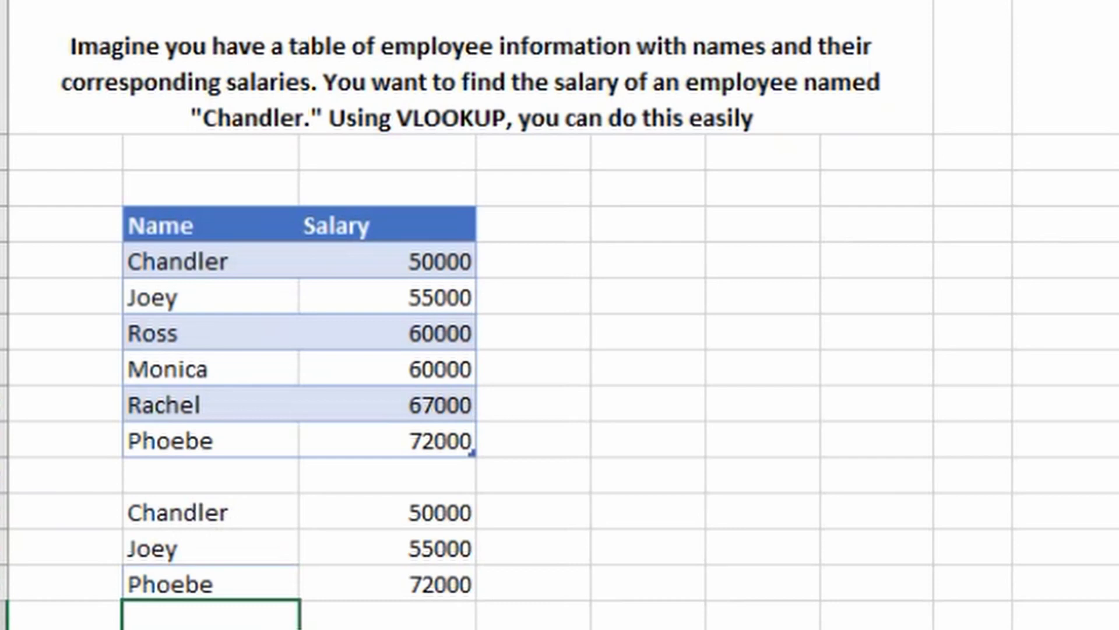
- Enter Ankit below Phoebe and fill the salary VLOOKUP down beside him
key("Up")
key("Up")
key("Up")
key("Up")
key("Down")
key("Right")
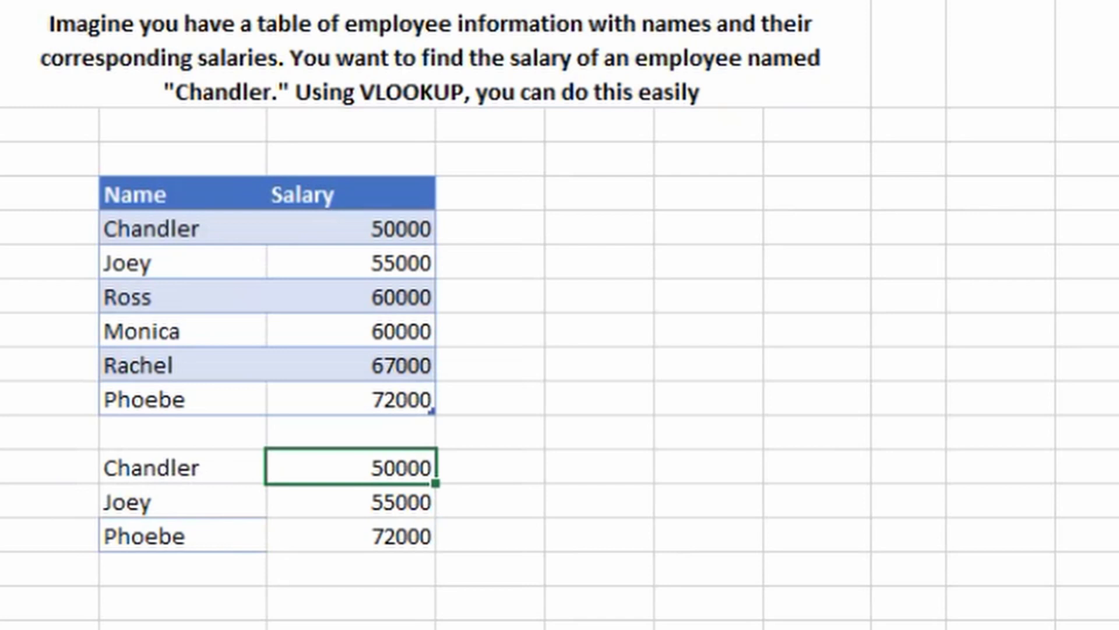
key("Down")
key("Down")
key("Down")
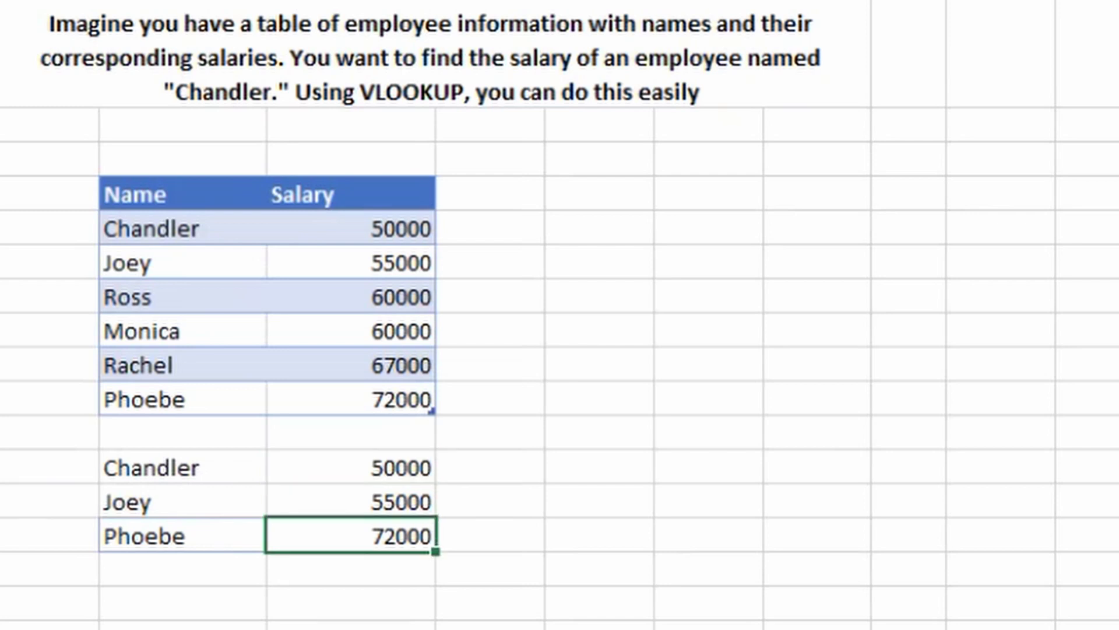
key("Left")
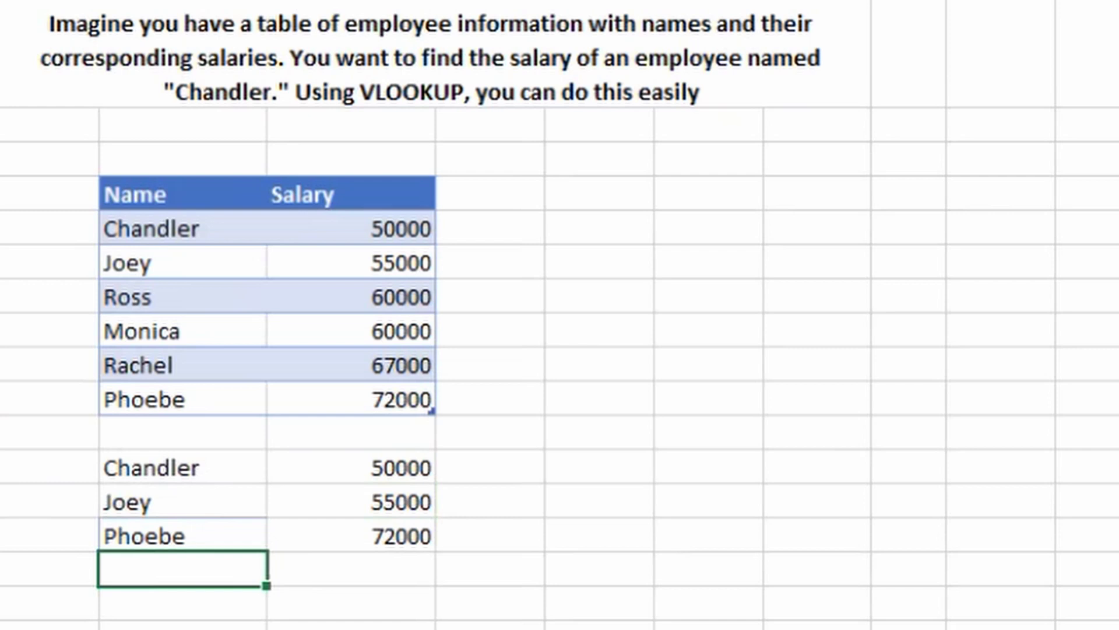
type("Ankit")
key("Return")
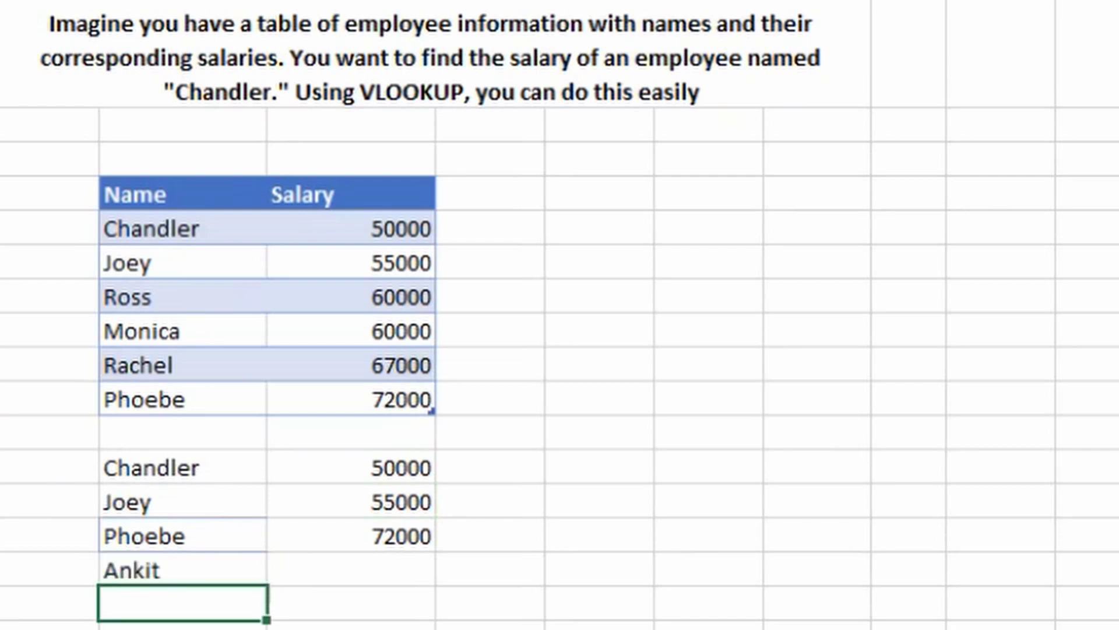
key("Up")
key("Right")
key("ctrl+d")
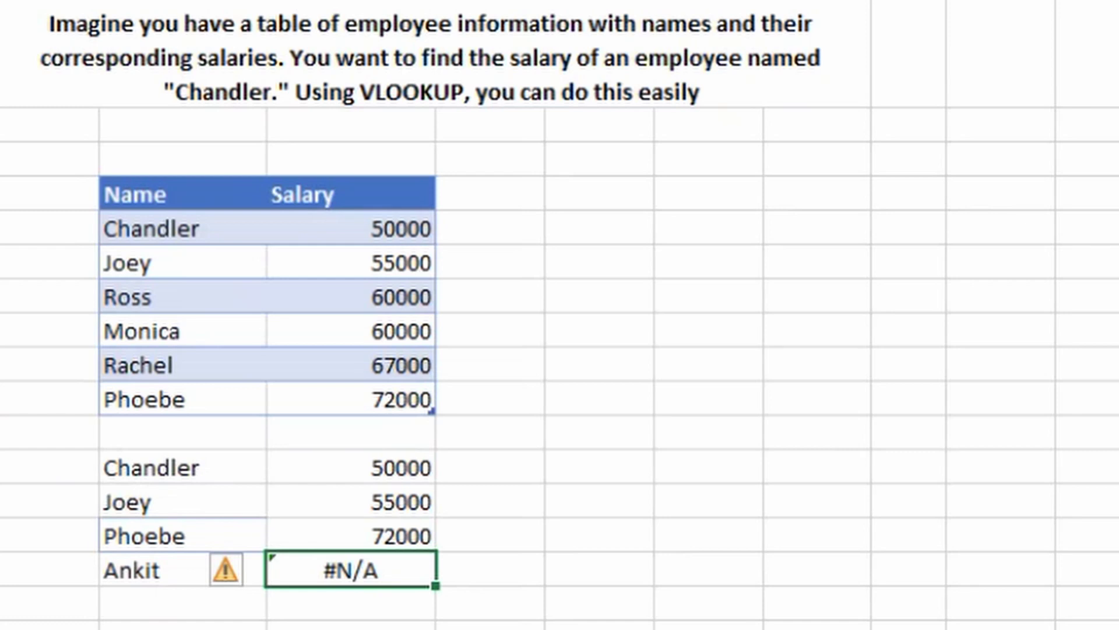
- Check the employee table and confirm Ankit's salary lookup returns #N/A
key("Up")
key("Up")
key("Up")
key("Up")
key("Up")
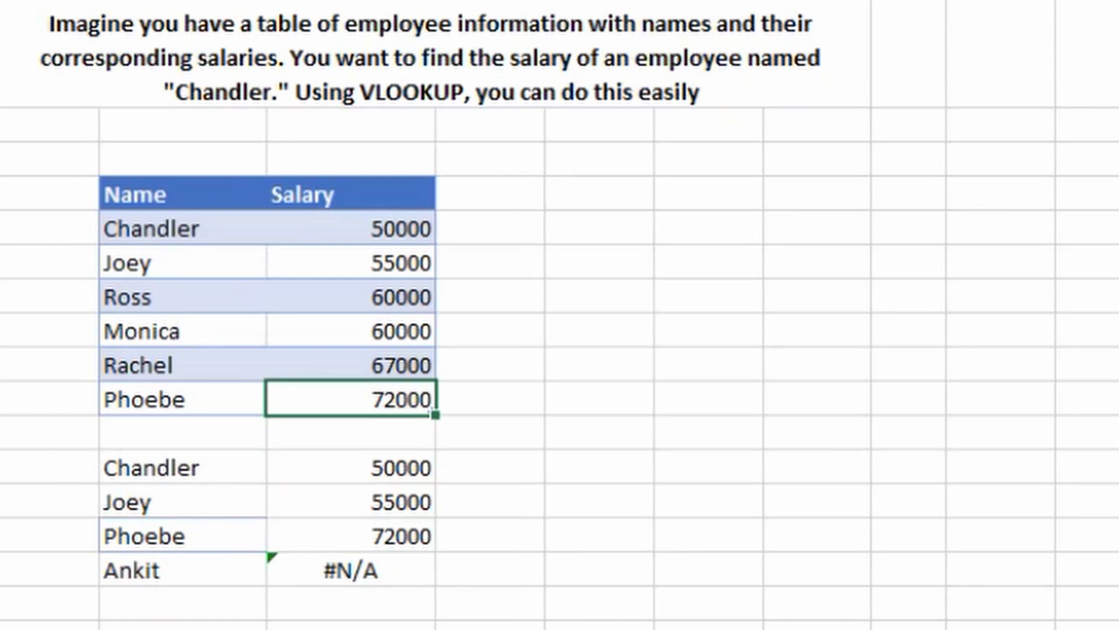
key("ctrl+shift+Up")
key("ctrl+shift+Left")
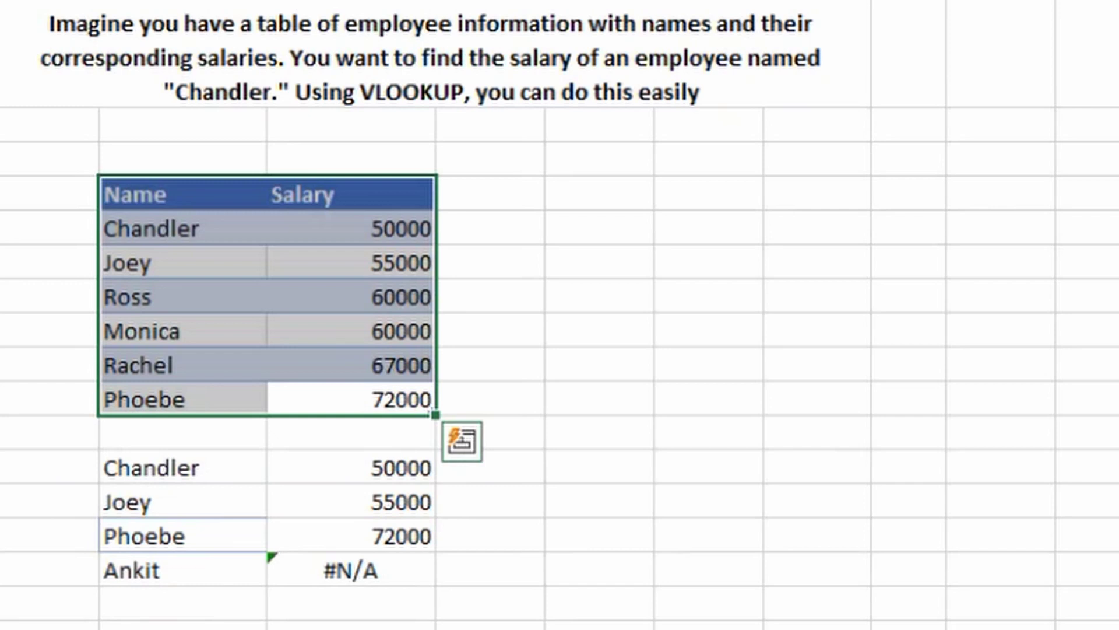
key("Left")
key("Up")
key("Up")
key("Up")
key("Up")
key("Up")
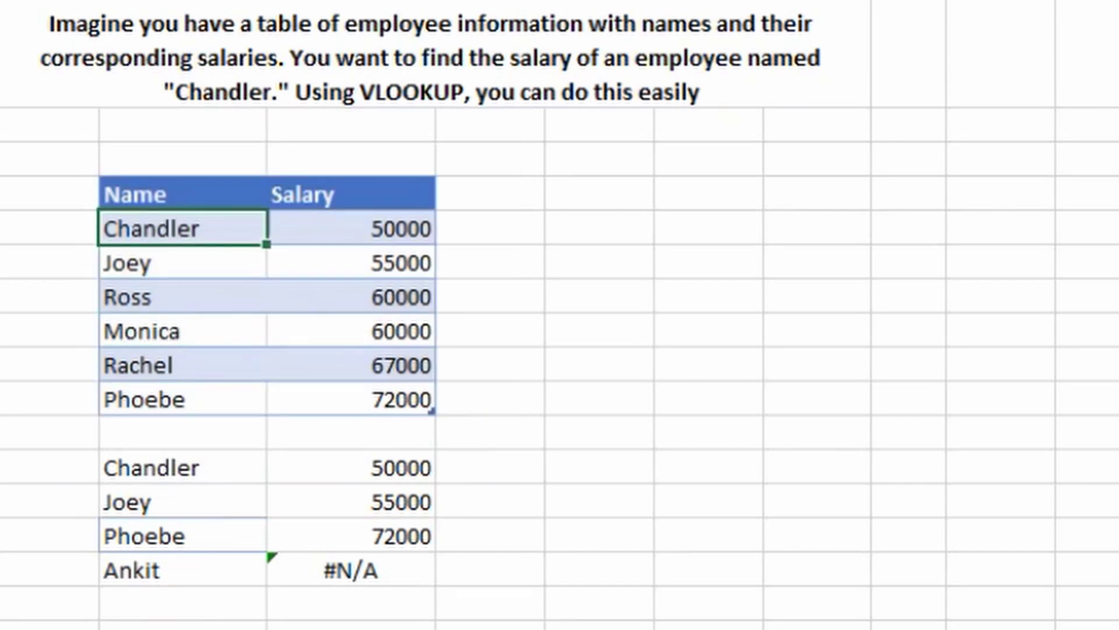
key("Right")
key("Down")
key("Down")
key("Down")
key("Down")
key("Down")
key("Down")
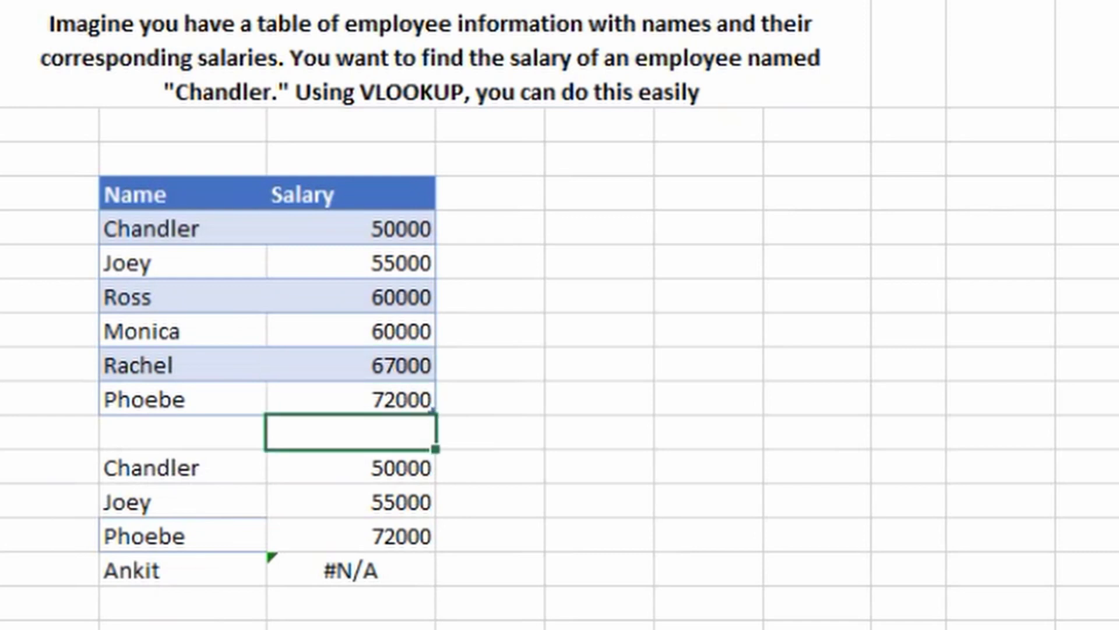
key("Down")
key("Down")
key("Down")
key("Down")
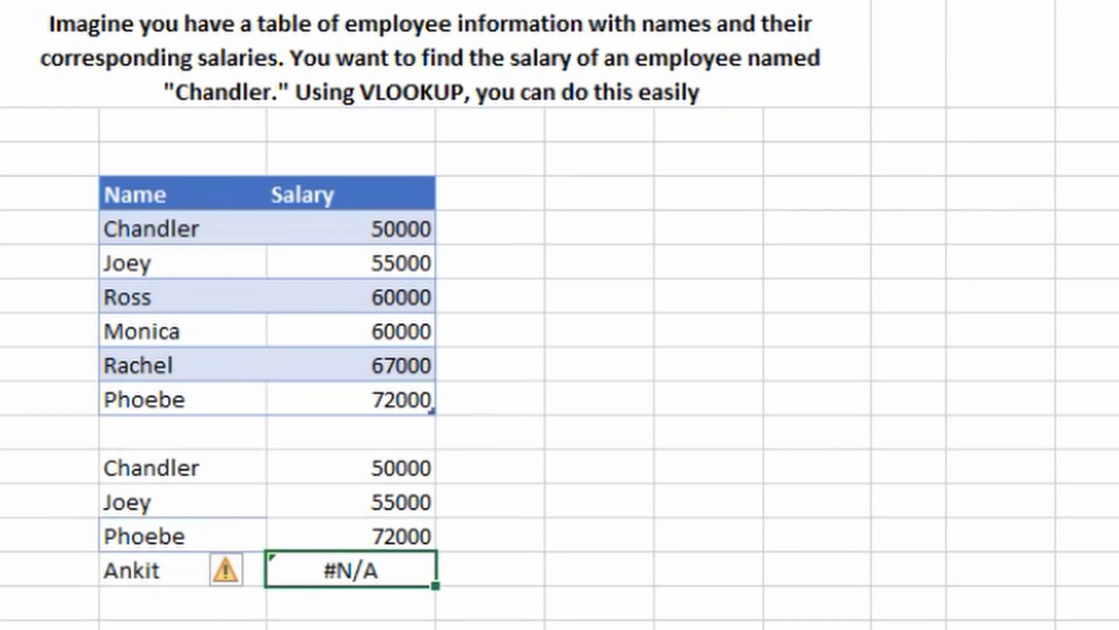
- Copy Monica, Rachel and Phoebe below Ankit and fill their salary lookups down
key("Up")
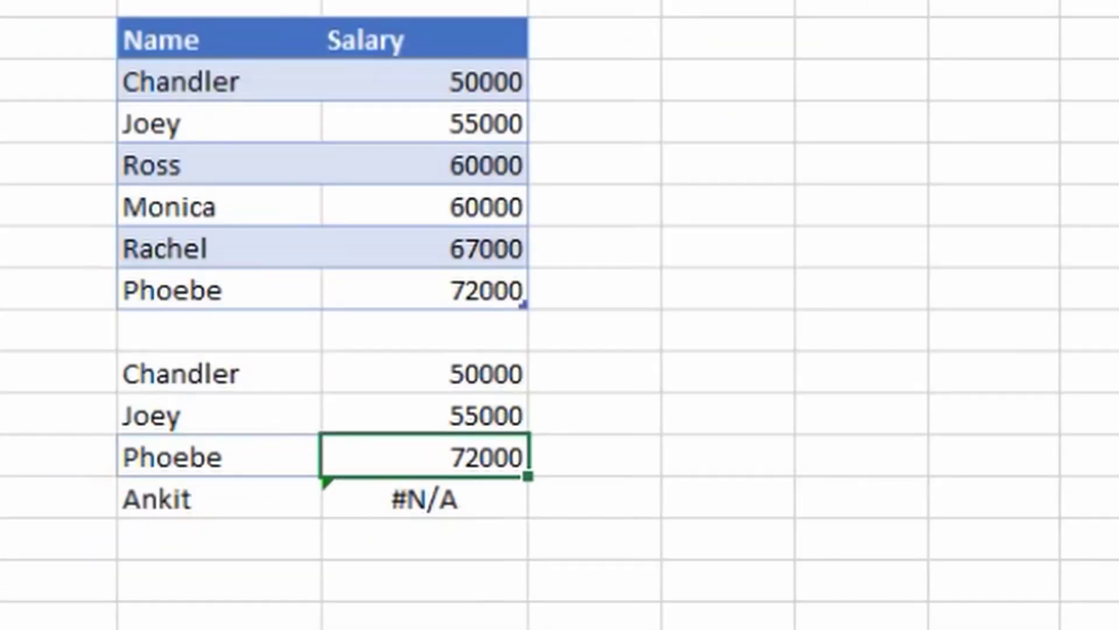
key("Left")
key("Up")
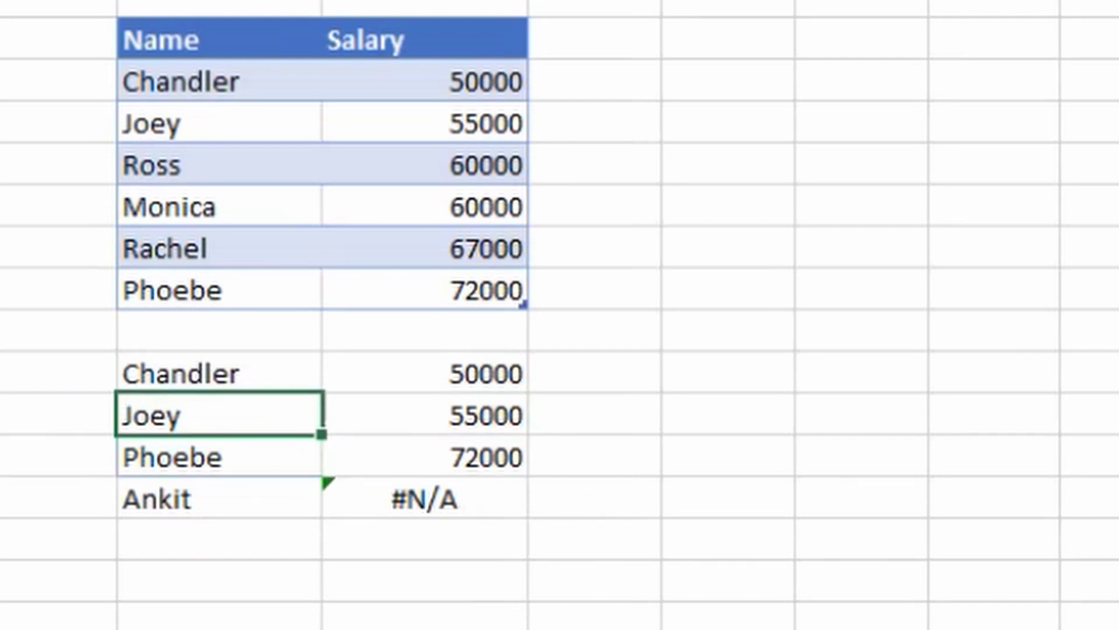
key("Up")
key("Up")
key("Up")
key("shift+Up")
key("shift+Up")
key("ctrl+c")
key("Down")
key("Down")
key("Down")
key("Down")
key("Down")
key("Down")
key("ctrl+v")
key("Up")
key("Right")
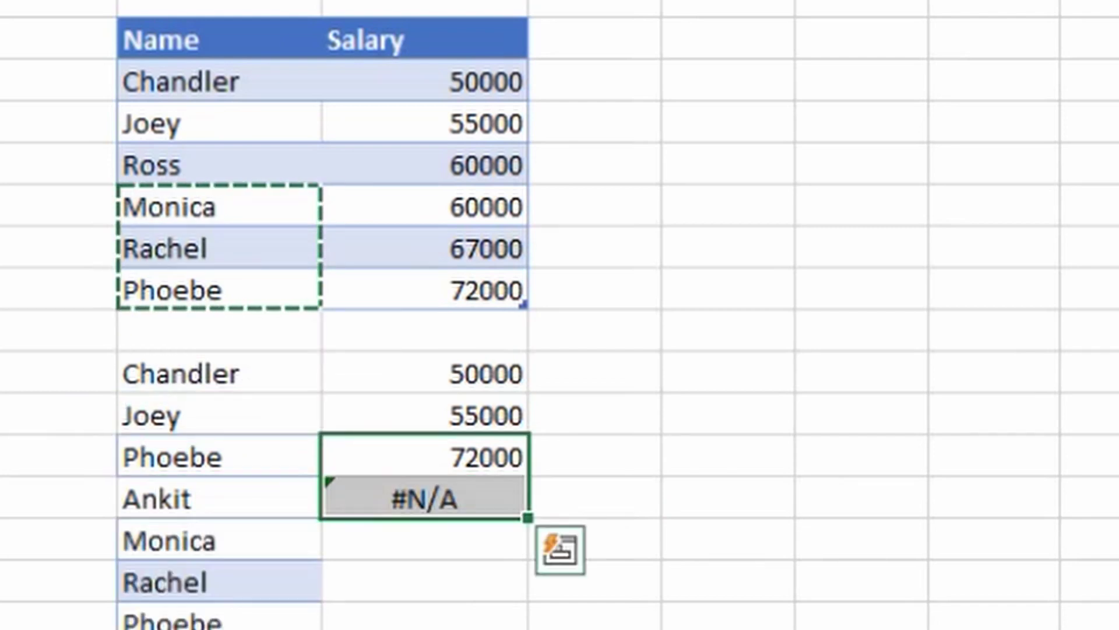
key("shift+Down")
key("shift+Down")
key("shift+Down")
key("ctrl+d")
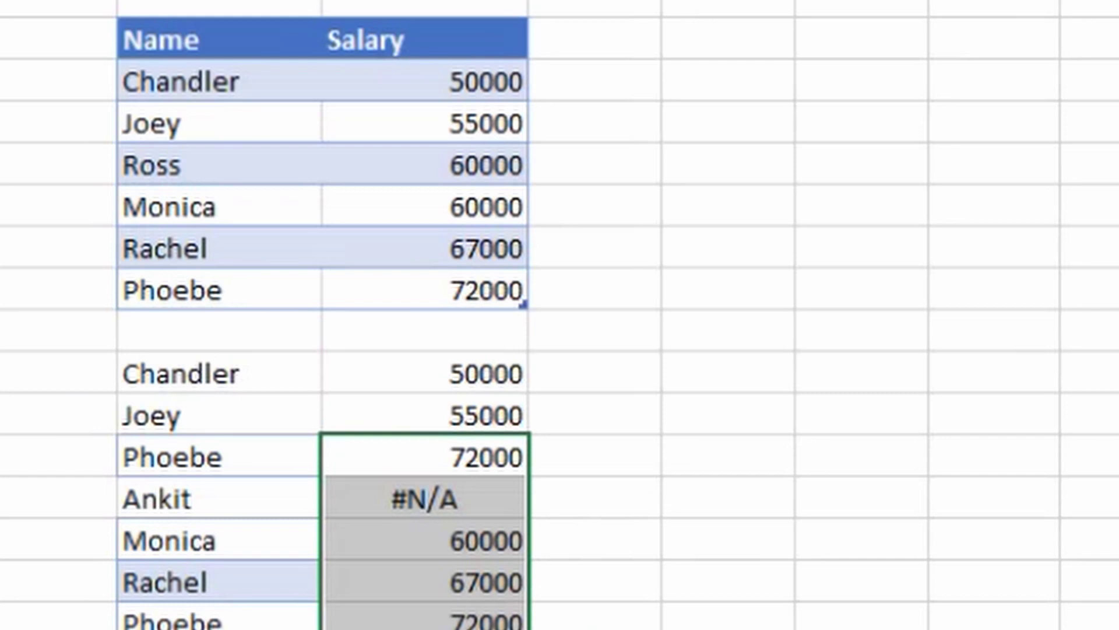
- Review the new salaries (60000, 67000, 72000) against Ankit's remaining #N/A
key("Down")
key("Up")
key("Up")
key("Up")
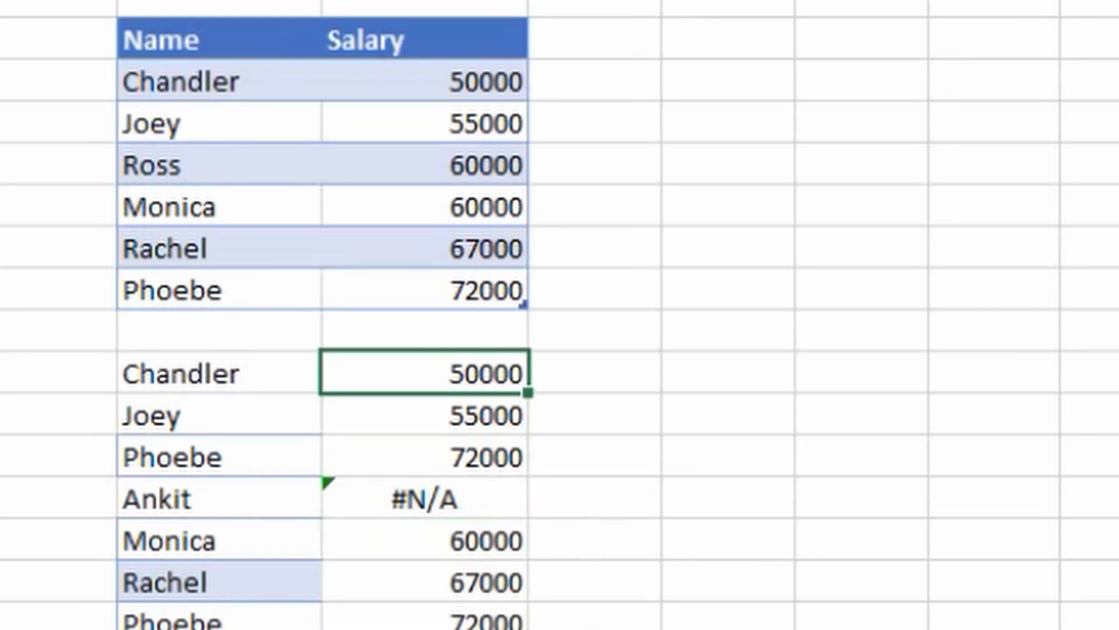
key("Down")
key("Down")
key("Down")
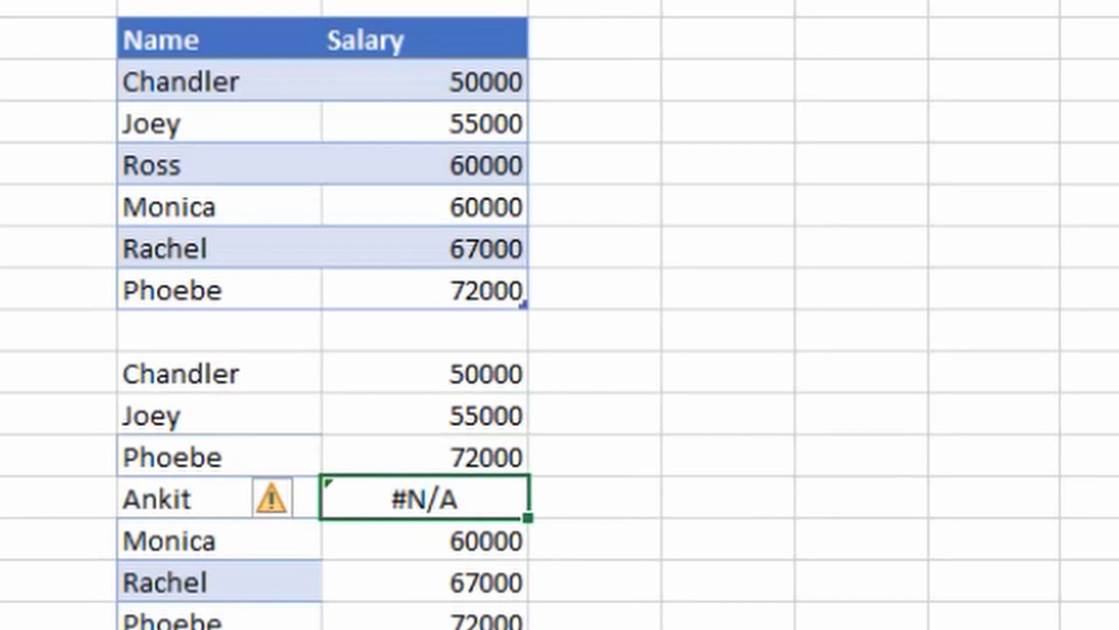
key("Down")
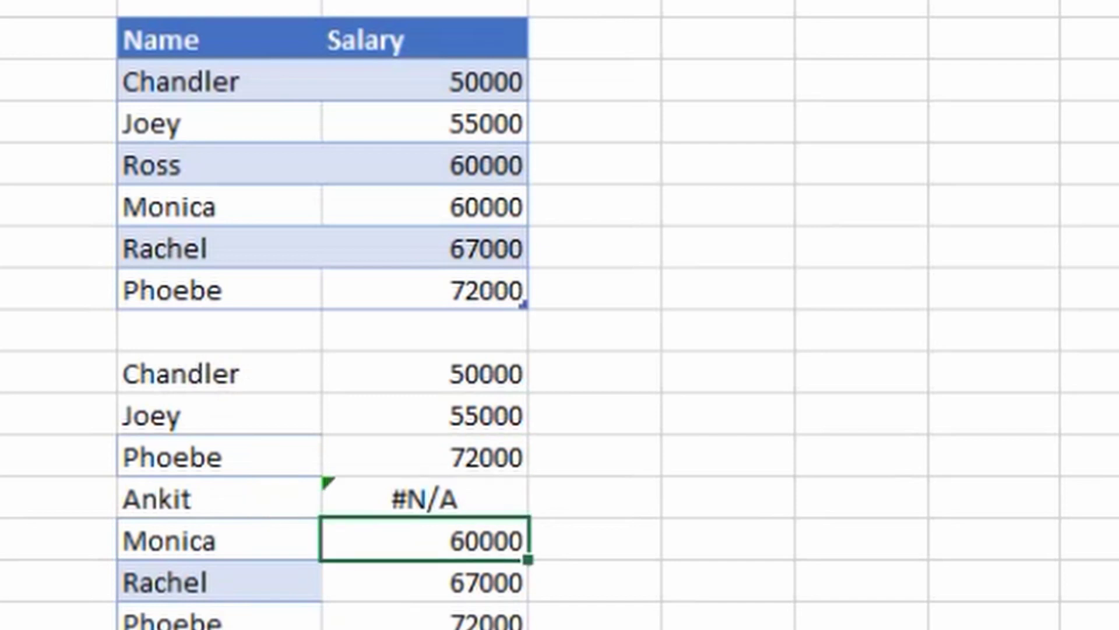
key("Up")
key("Up")
key("Up")
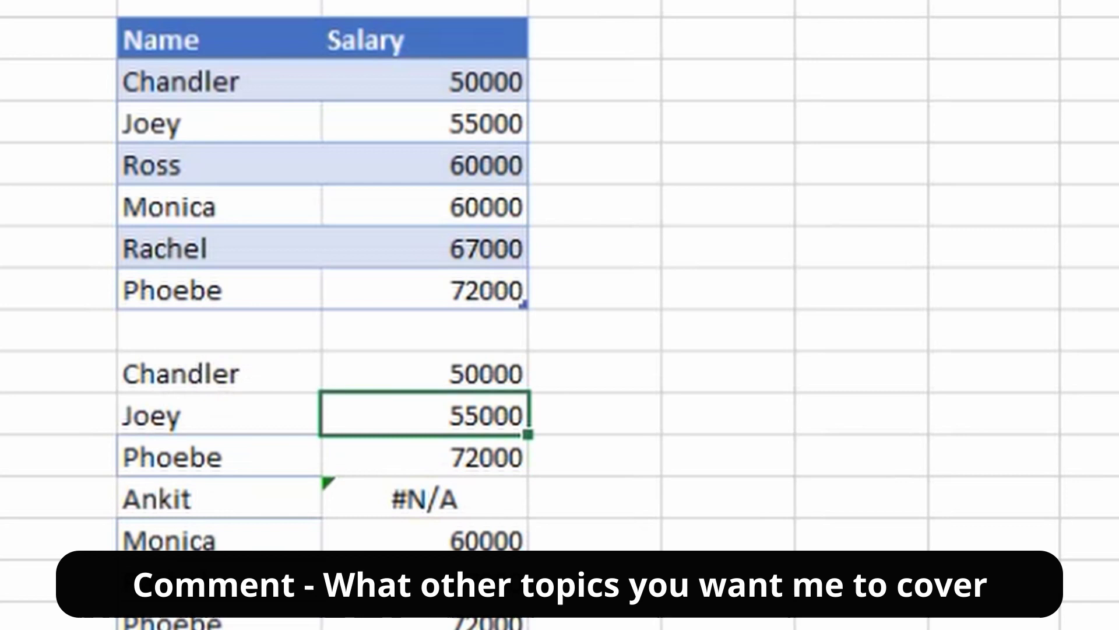
key("Down")
key("Down")
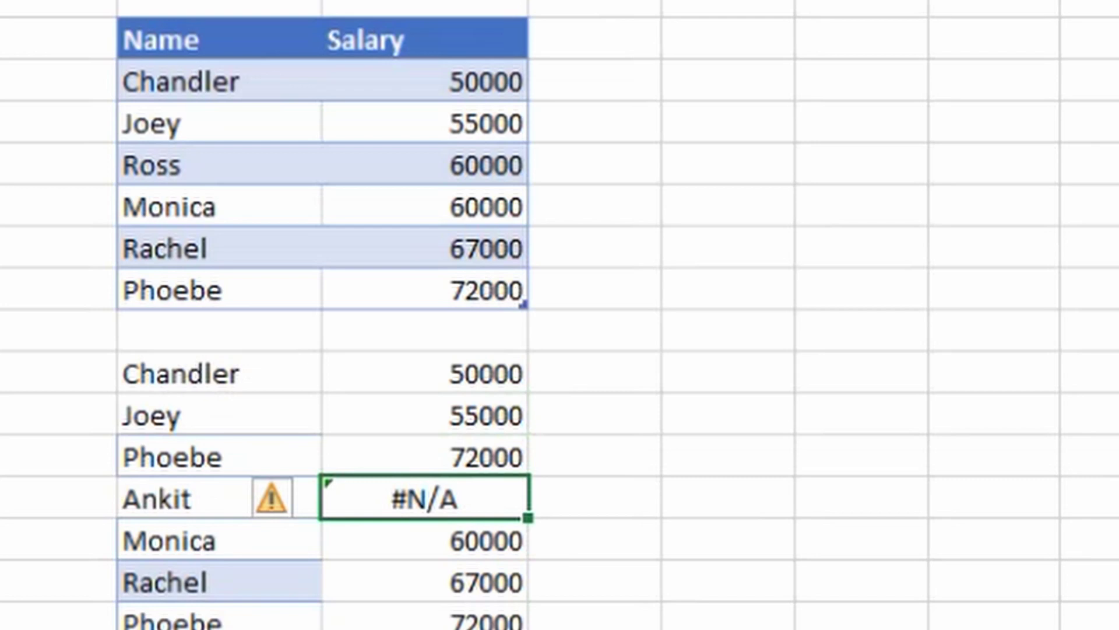
key("Right")
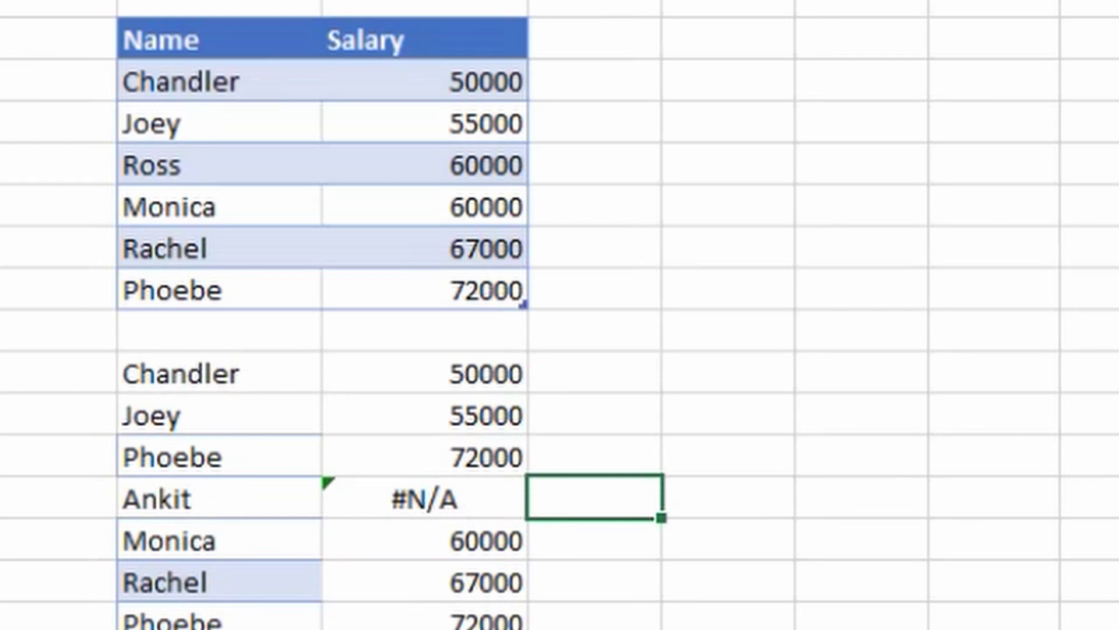
- Beside Ankit, enter =IFERROR of his #N/A lookup with 0 fallback, showing 0
type("=ife")
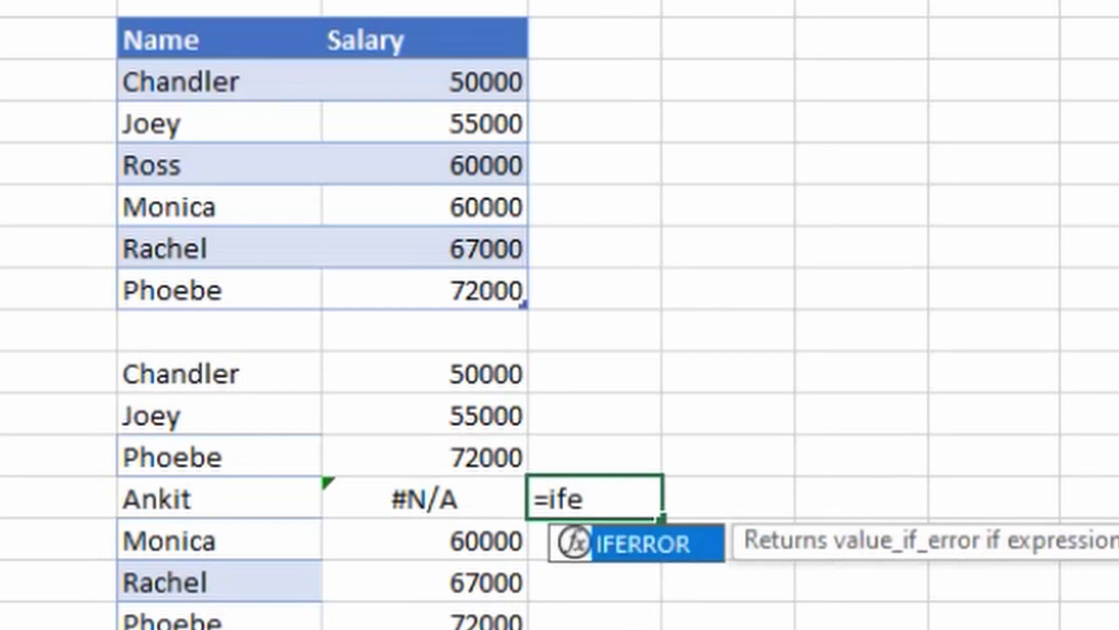
key("Tab")
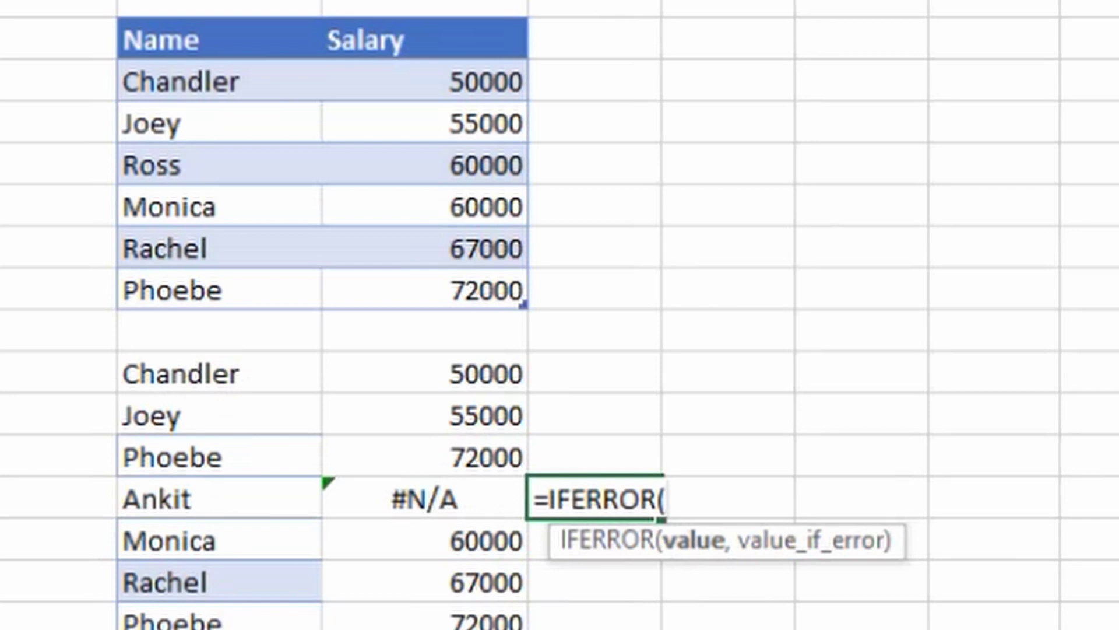
key("Left")
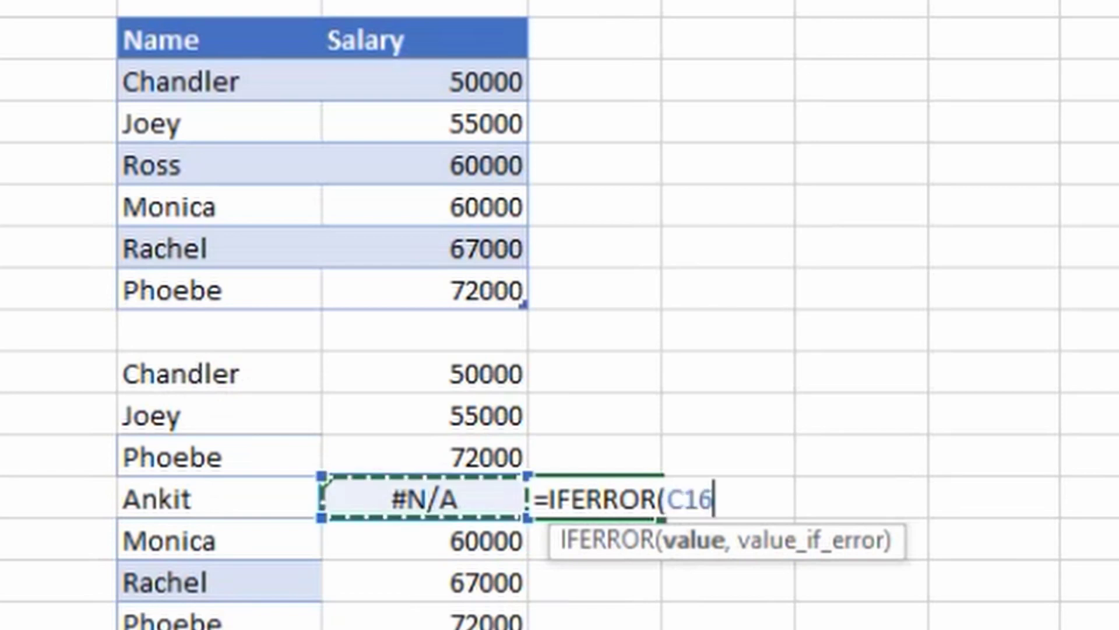
type(",")
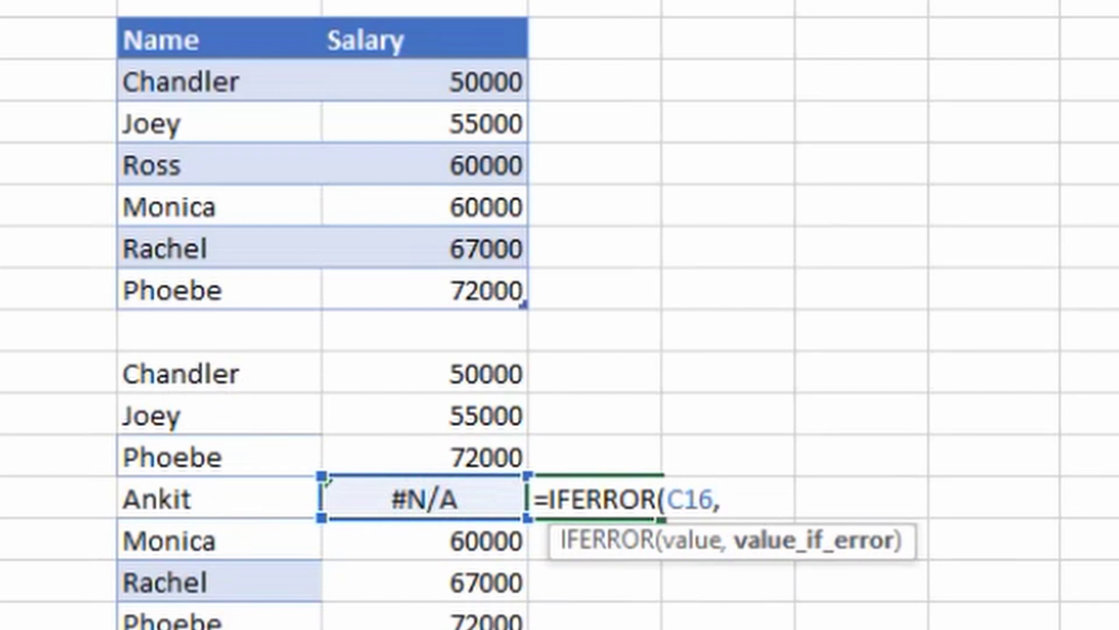
type("0)")
key("Return")
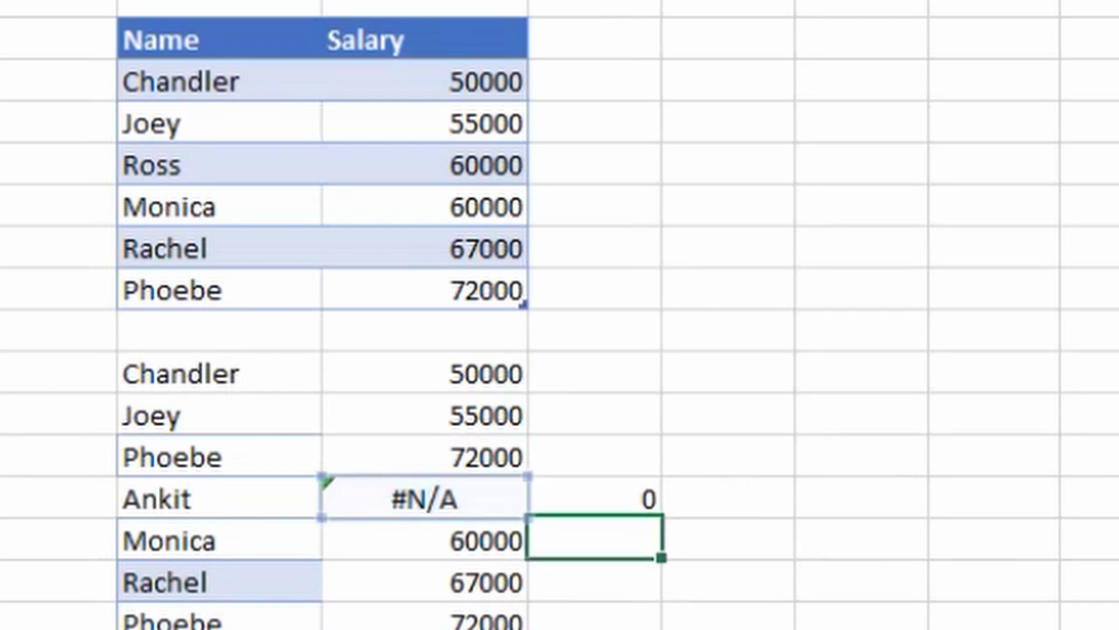
key("Up")
key("Left")
key("Right")
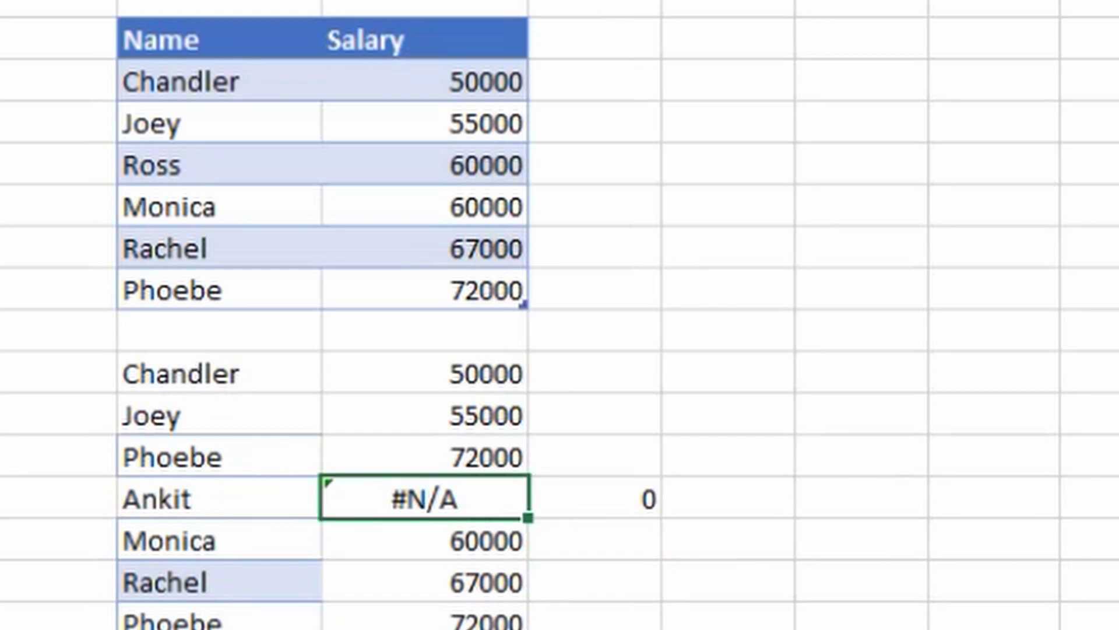
- Rename Rachel to Rahul in the lower lookup list
key("Left")
key("Down")
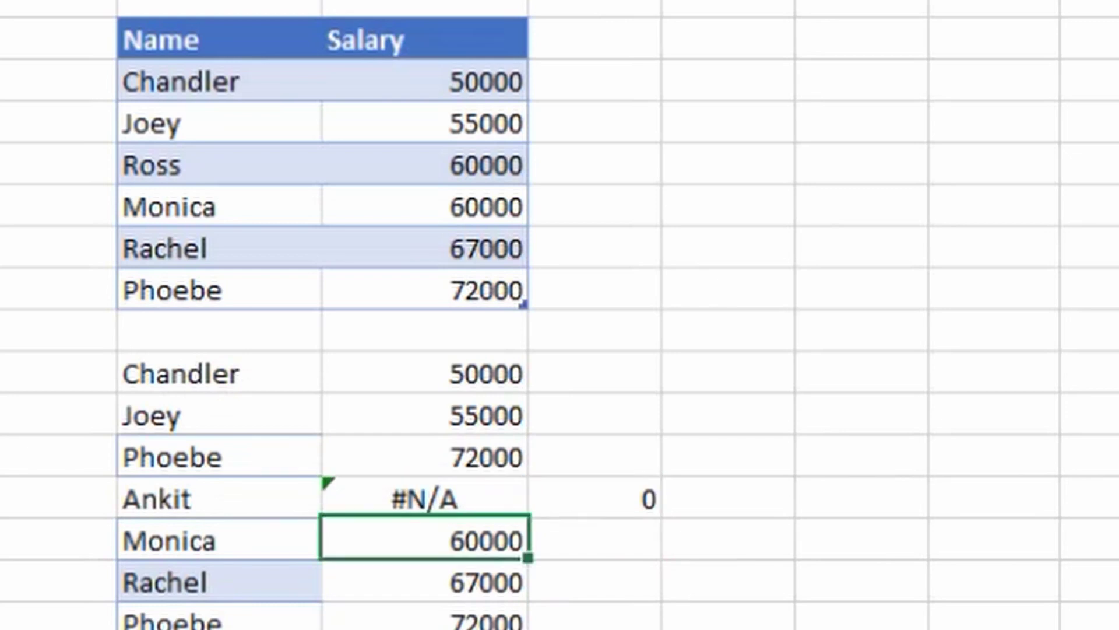
key("Left")
key("Down")
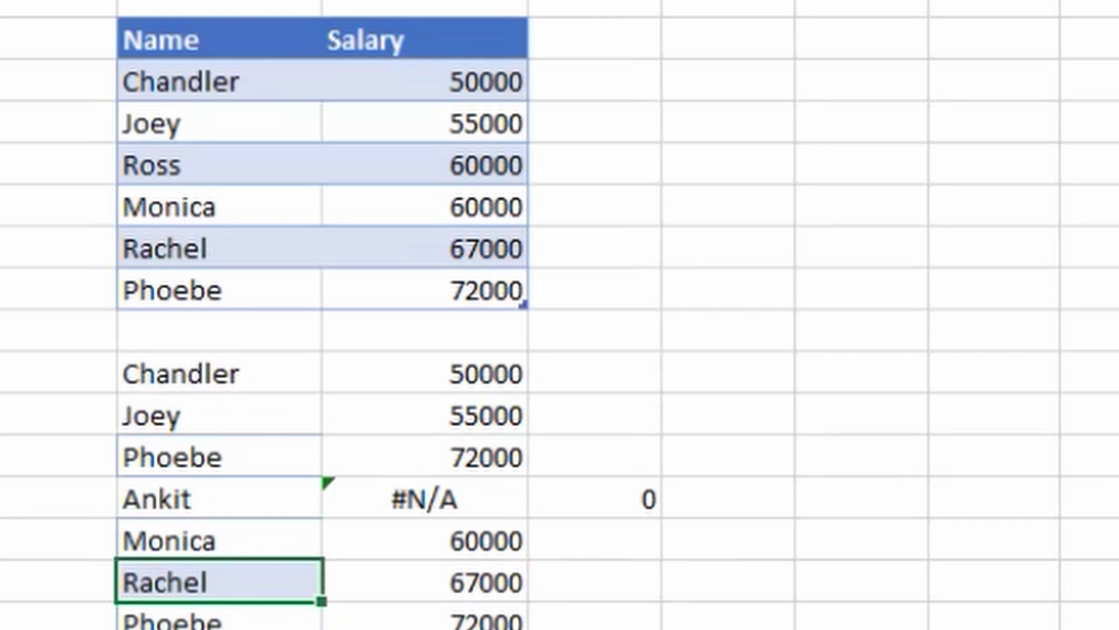
type("Rahul")
key("Return")
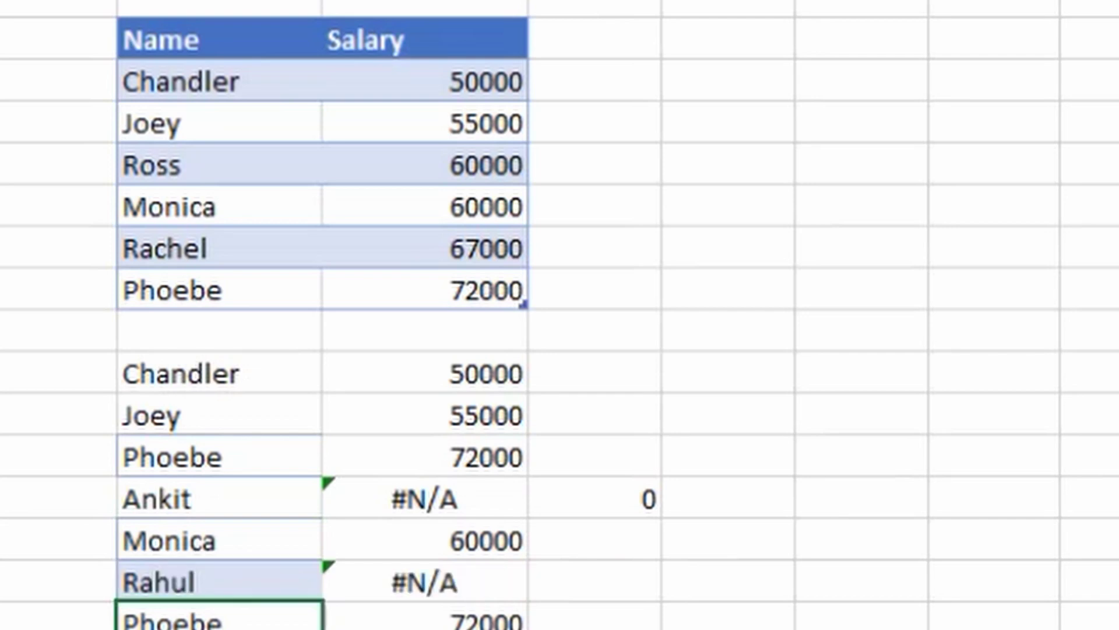
- Copy the IFERROR formula beside Rahul and Monica, giving 0 and 60000
key("Right")
key("Right")
key("Up")
key("Up")
key("Up")
key("ctrl+c")
key("Down")
key("Down")
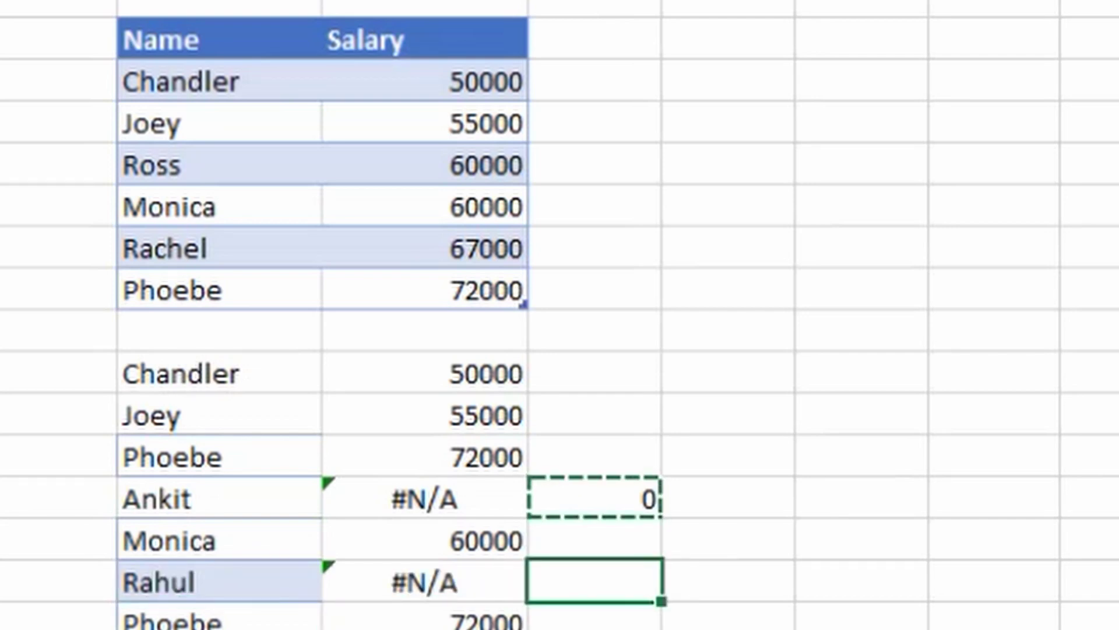
key("ctrl+v")
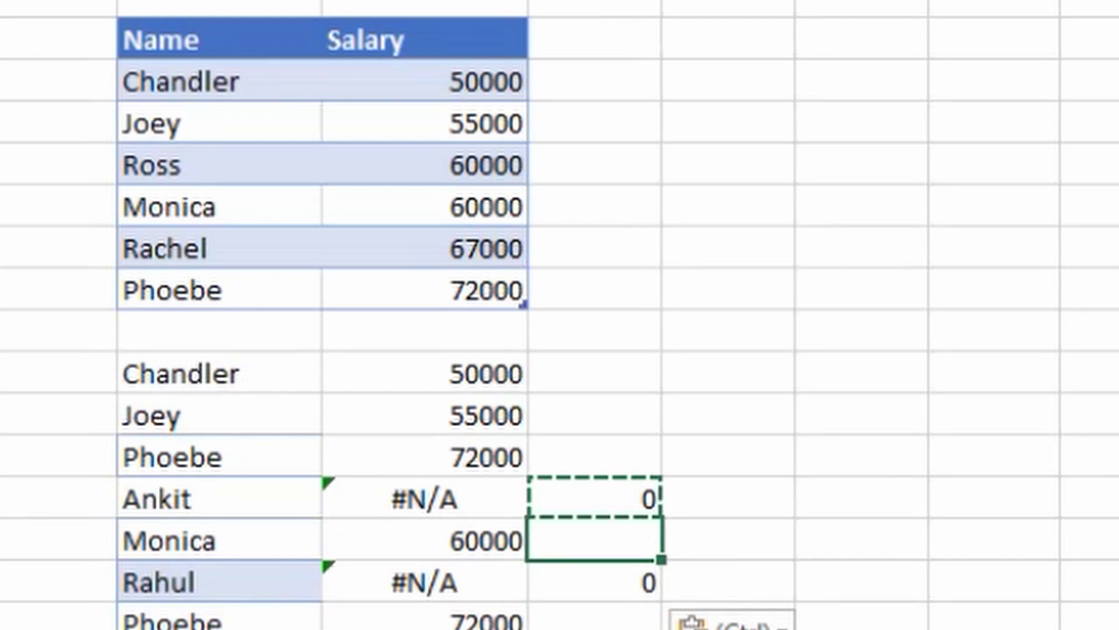
key("ctrl+v")
key("Left")
key("Right")
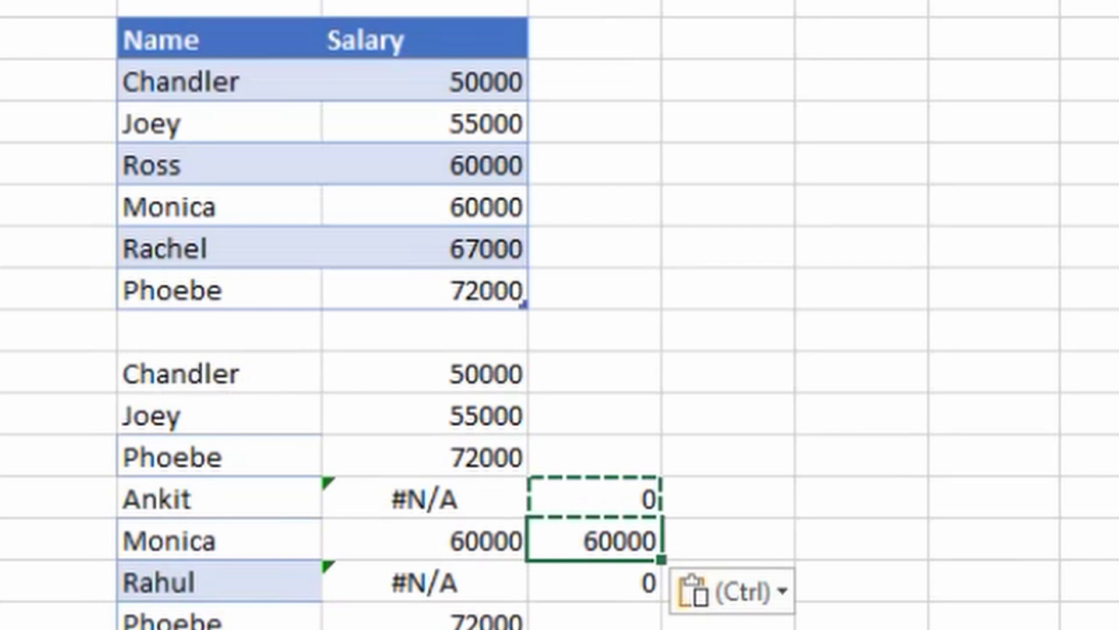
key("Left")
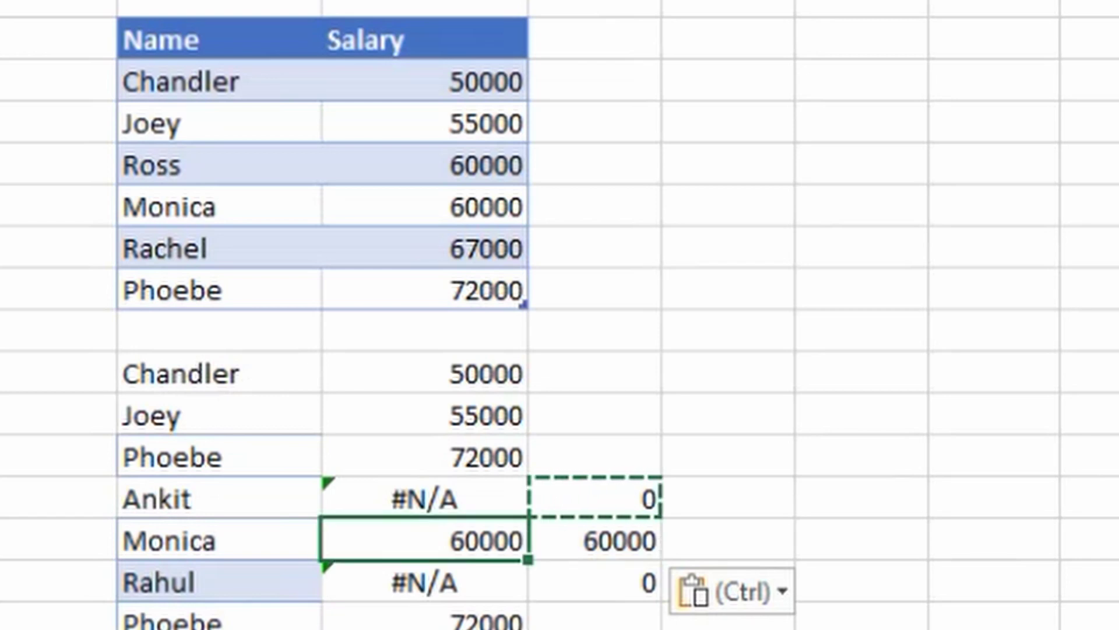
key("Right")
key("Up")
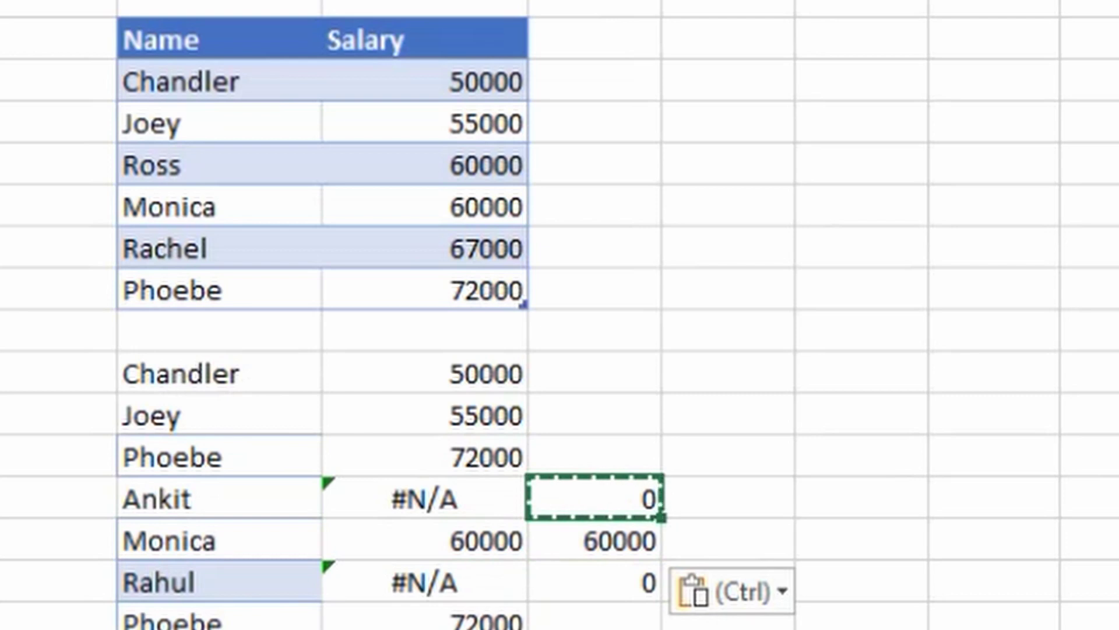
key("Left")
- Insert IFERROR( at the start of Chandler's salary VLOOKUP formula in C13
key("Up")
key("Up")
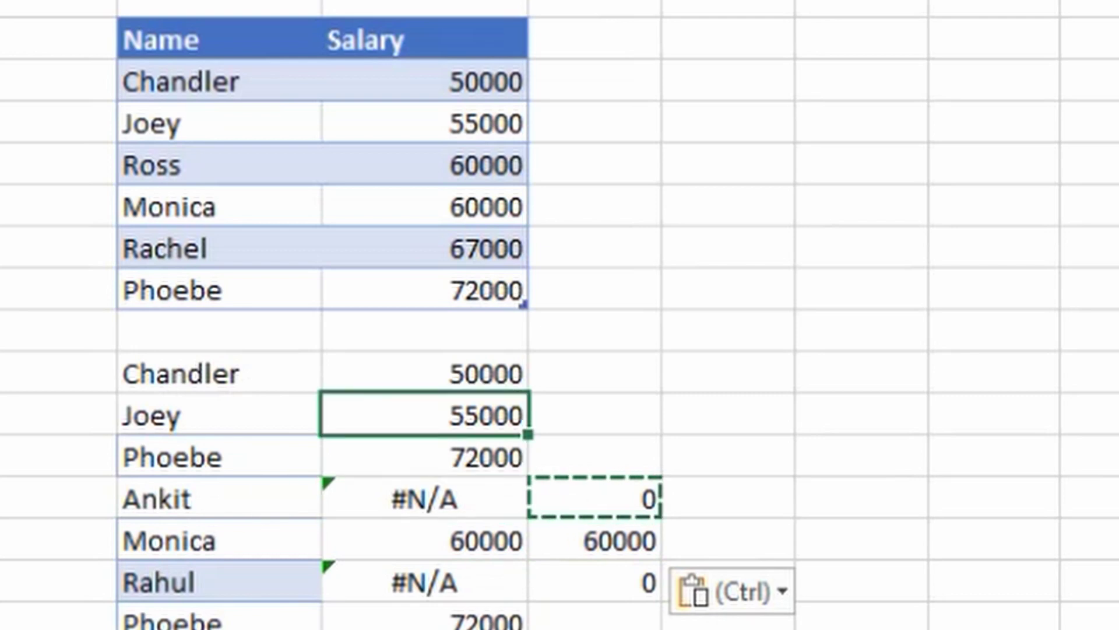
key("Down")
key("Down")
key("Down")
key("Down")
key("Up")
key("Up")
key("Up")
key("Up")
key("Up")
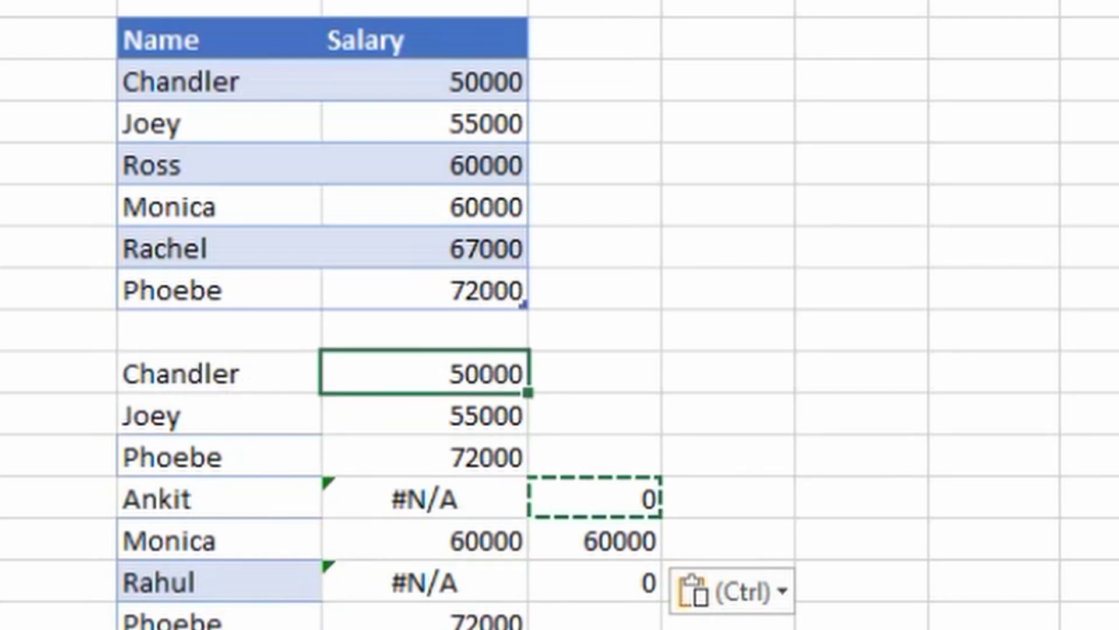
key("F2")
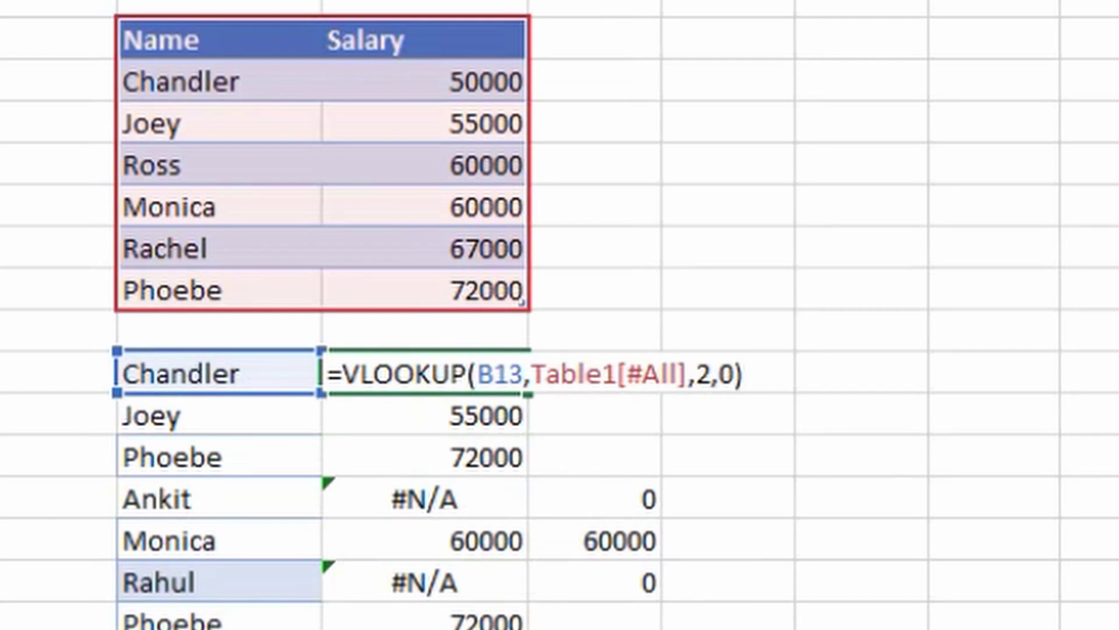
key("BackSpace")
type(")")
key("Right")
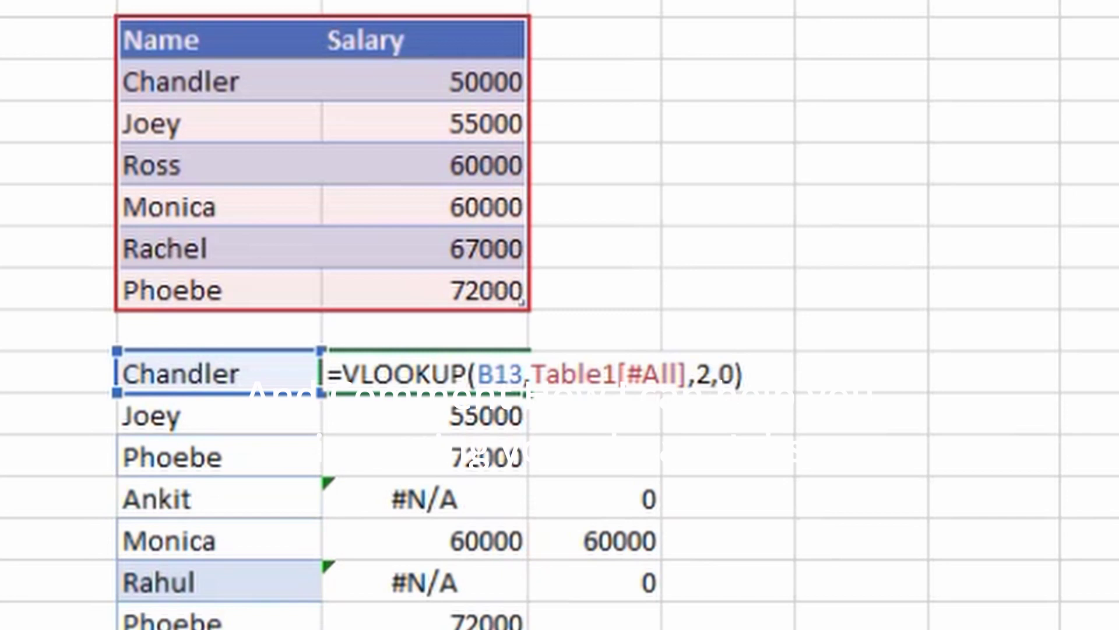
type("ifer")
key("Tab")
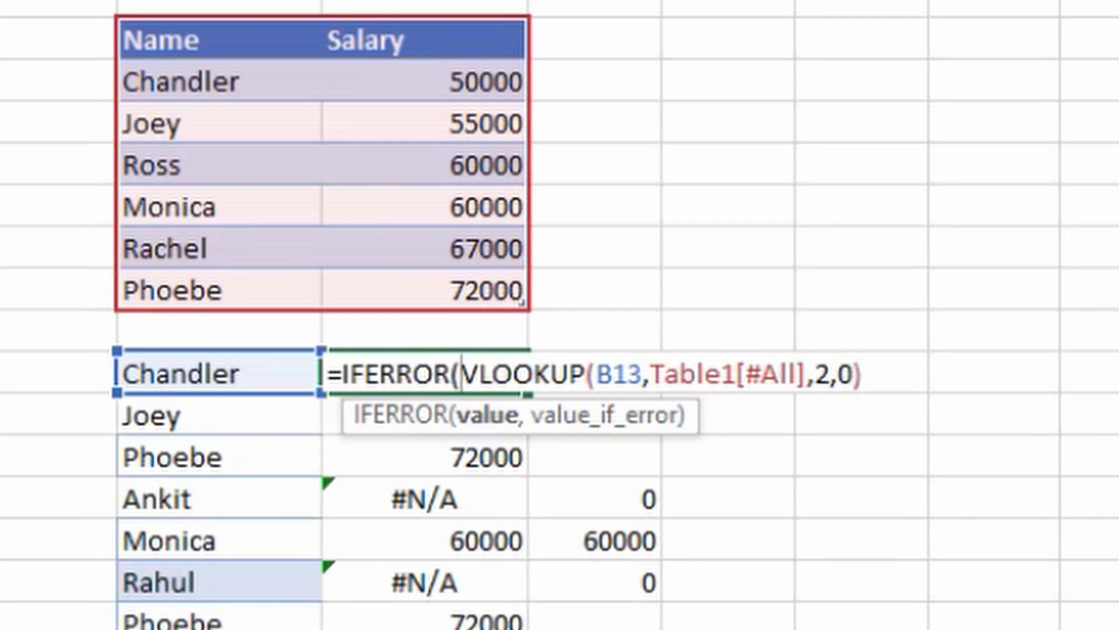
- Close the IFERROR with a 0 fallback; Chandler still returns 50000
key("Right")
key("Right")
key("Right")
key("Right")
key("Right")
key("Right")
key("Right")
key("Right")
key("Right")
key("Right")
key("Right")
key("Right")
key("Right")
key("Right")
key("Right")
key("Right")
key("Right")
key("Right")
key("Right")
key("Right")
key("Right")
key("Right")
key("Right")
key("Right")
key("Right")
key("Right")
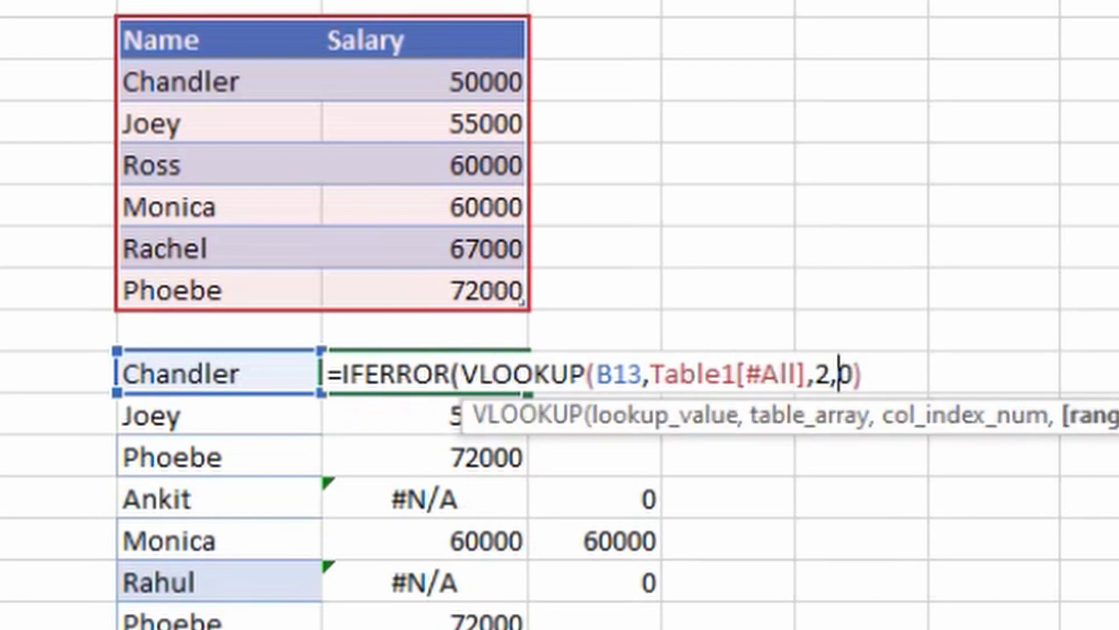
key("Right")
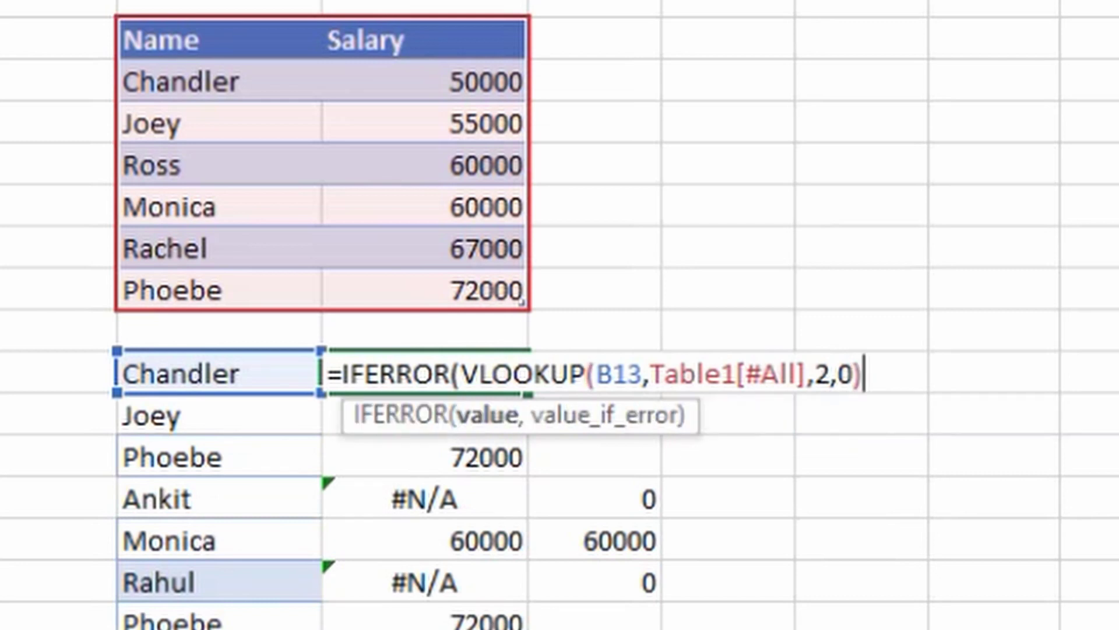
type(",")
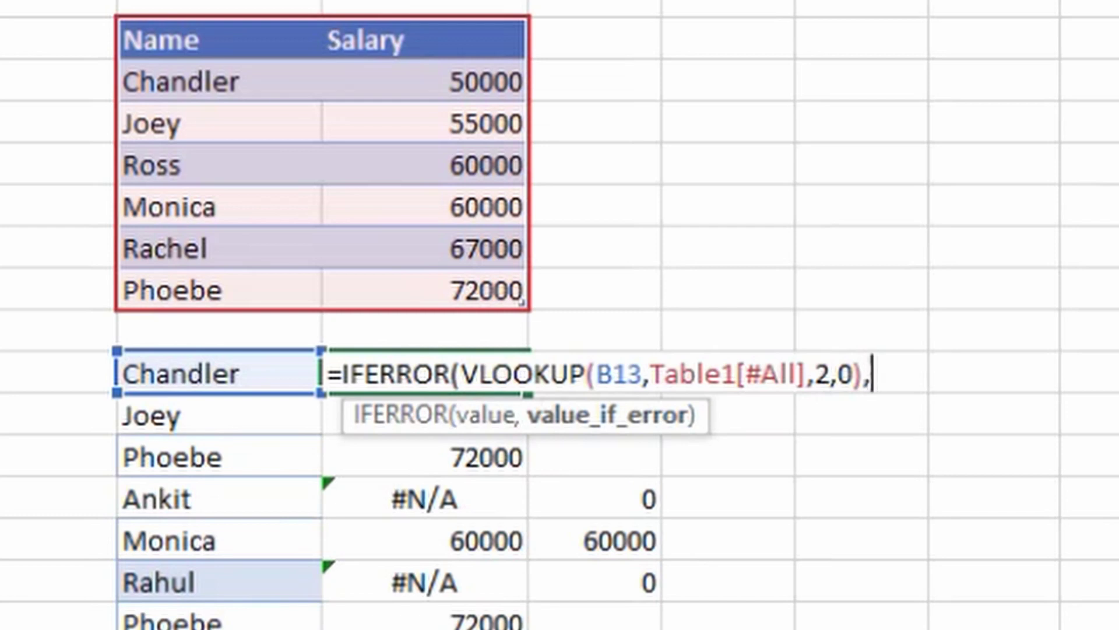
type("0)")
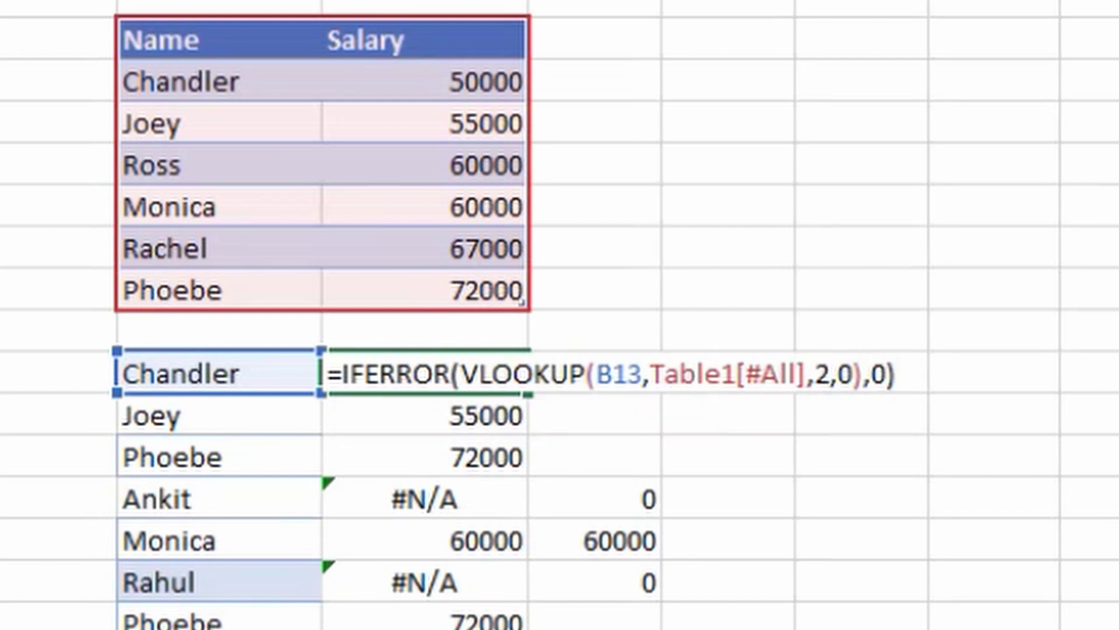
key("Return")
key("Up")
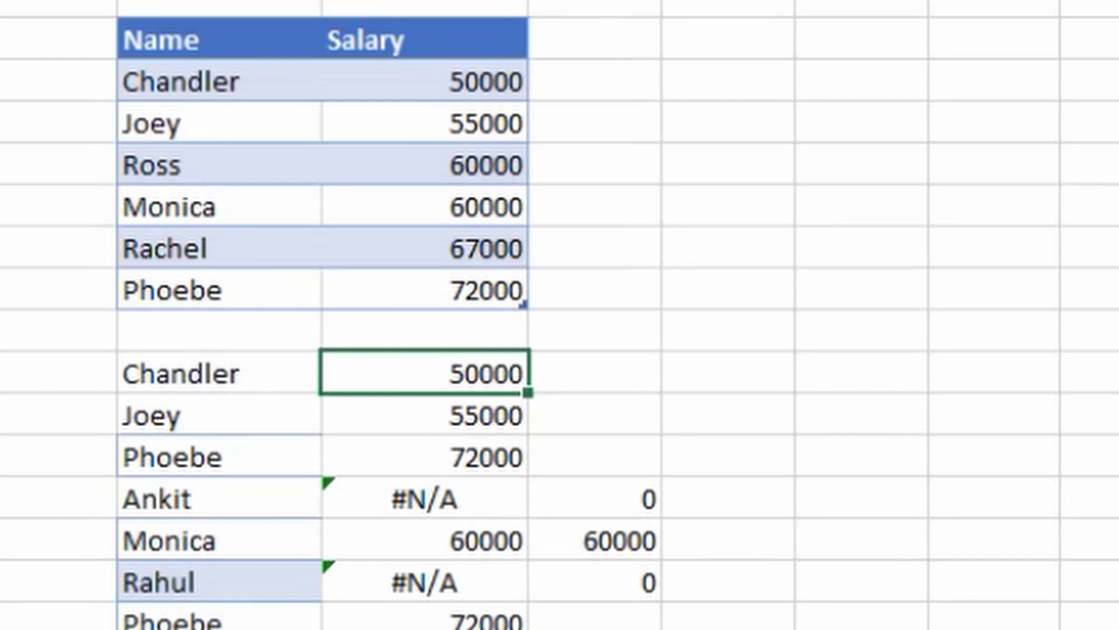
- Fill the IFERROR lookup from C13 down the Salary column, turning Ankit and Rahul to 0
key("shift+Down")
key("shift+Down")
key("shift+Down")
key("shift+Down")
key("shift+Down")
key("shift+Down")
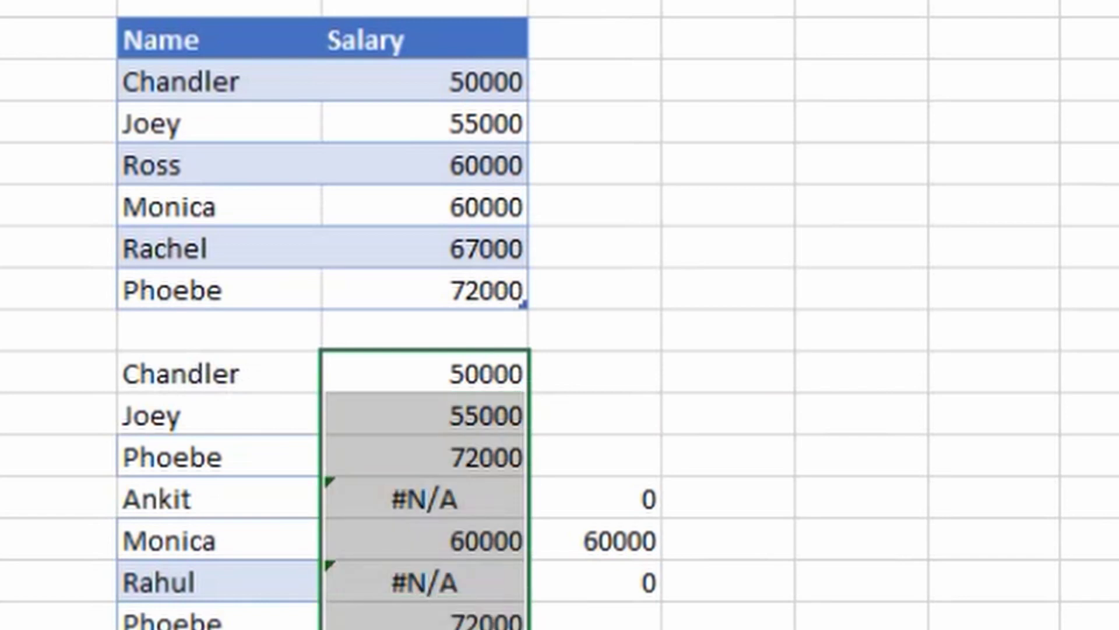
key("ctrl+d")
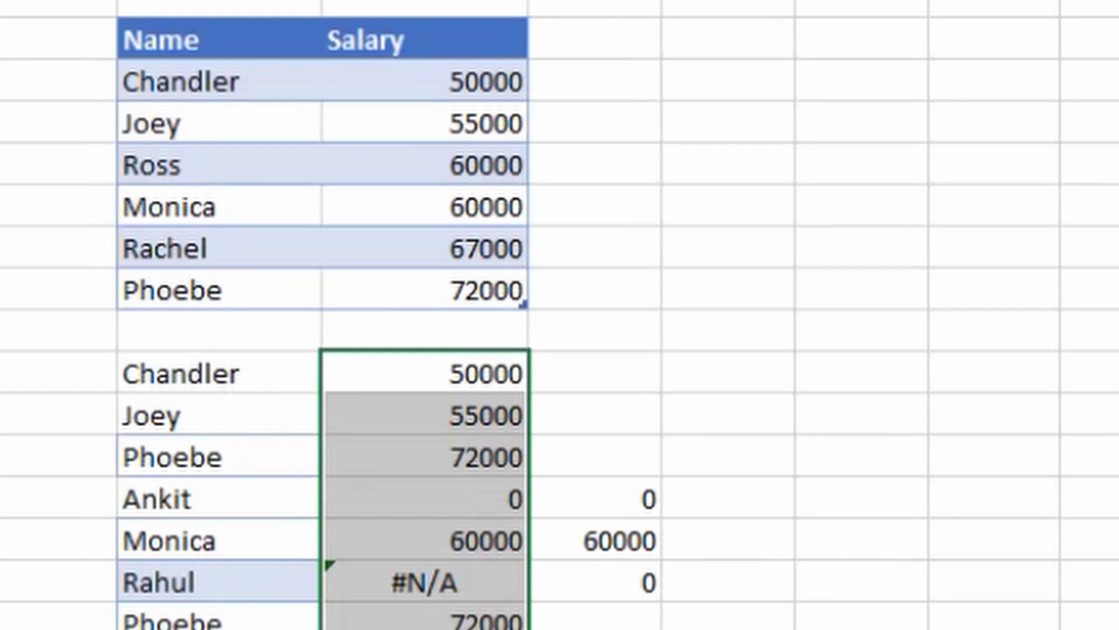
key("Up")
key("Down")
key("Down")
key("Down")
key("Down")
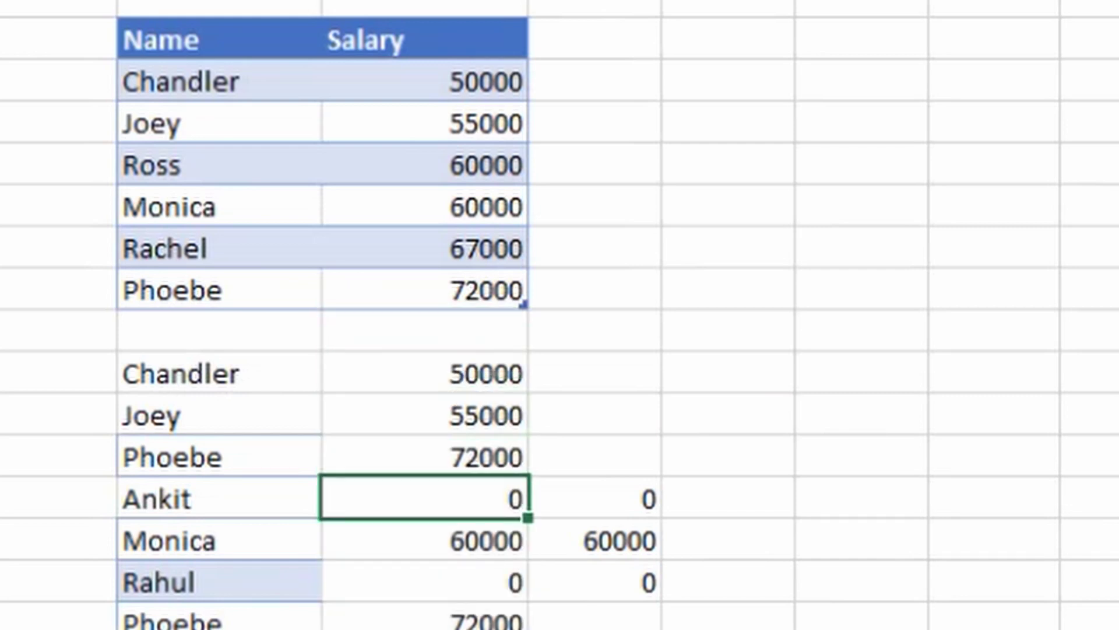